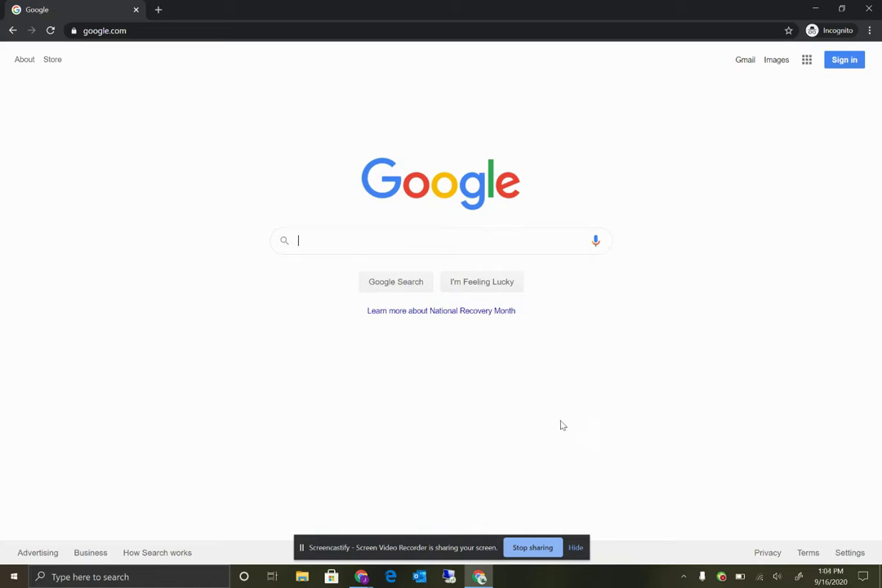
# Step: Search Google for 'gnasd' and open the 'Greater Nanticoke Area School District: Home' result
pyautogui.click(422, 236)
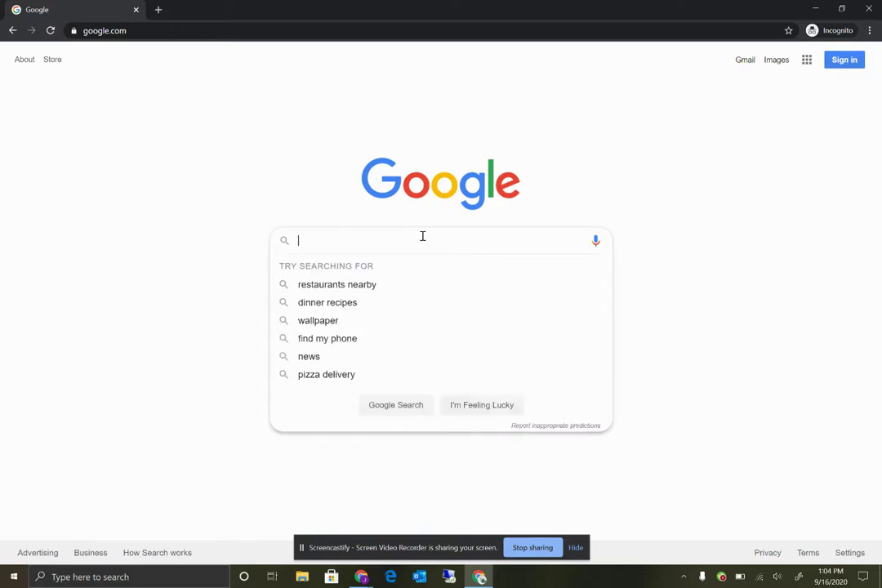
pyautogui.write('gnasd')
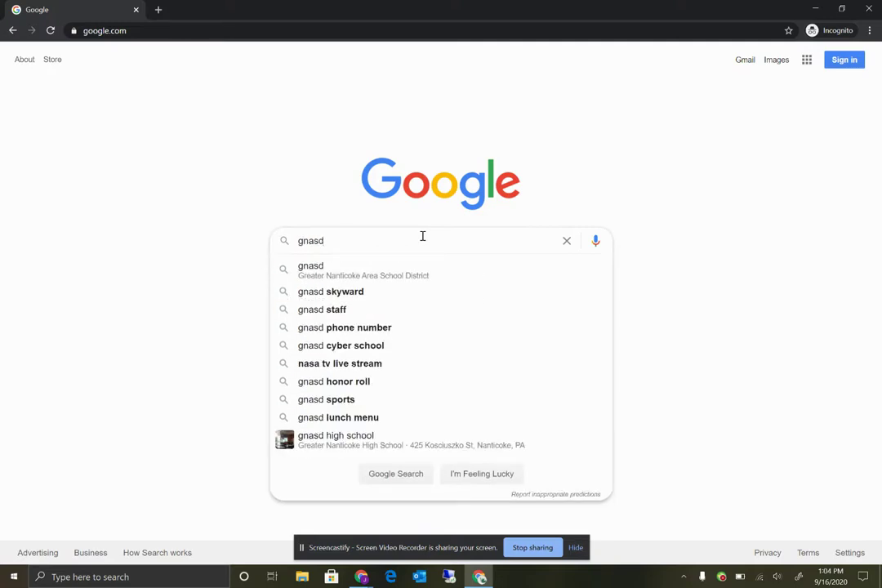
pyautogui.press('Return')
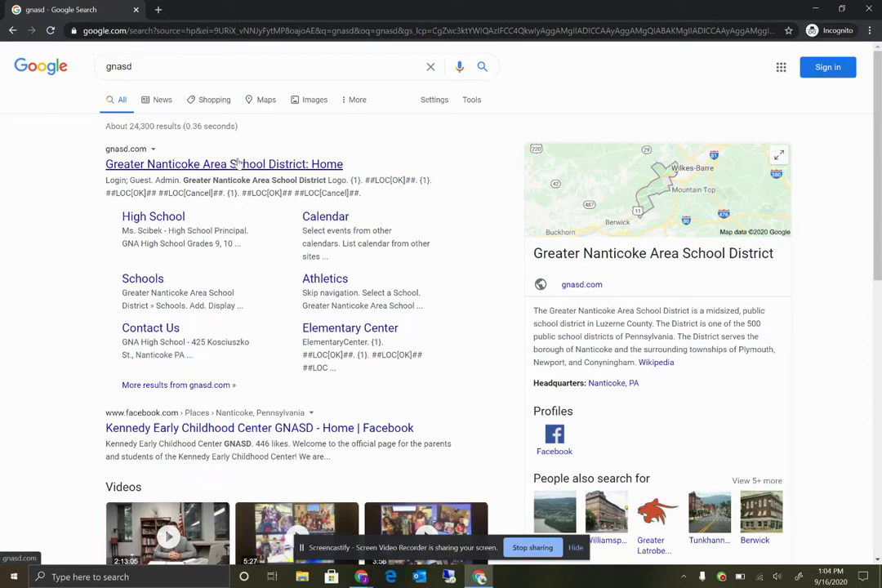
pyautogui.click(238, 163)
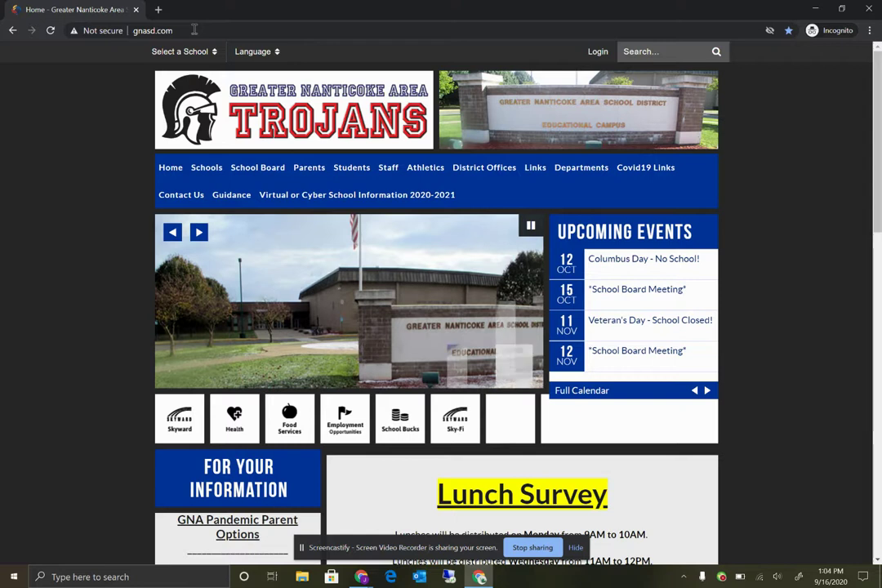
# Step: Show the Departments > Technology submenu with GNA Email on the GNASD site
pyautogui.click(195, 30)
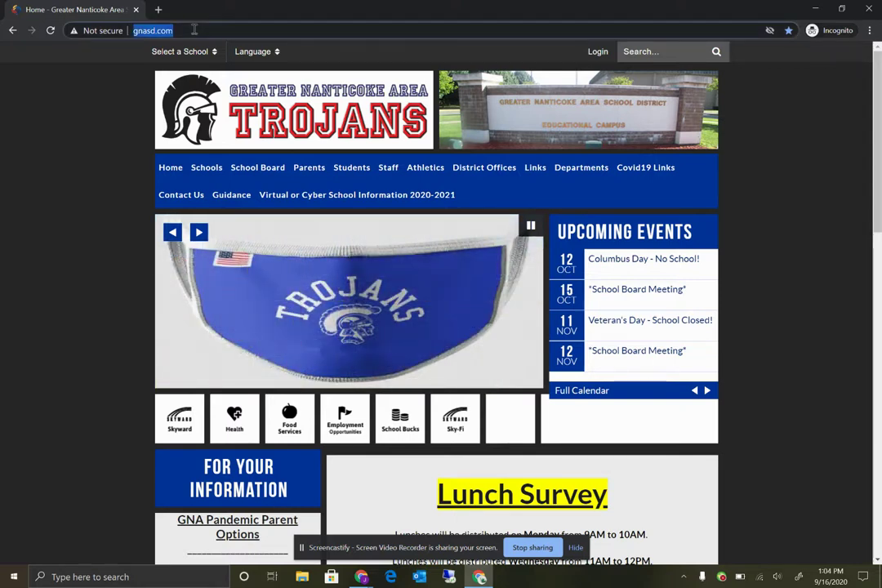
pyautogui.click(99, 187)
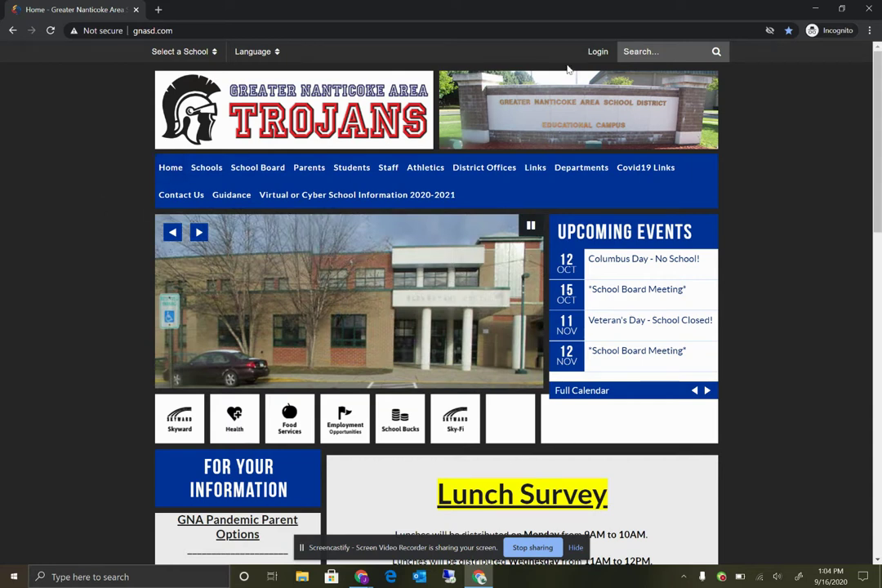
pyautogui.moveTo(581, 169)
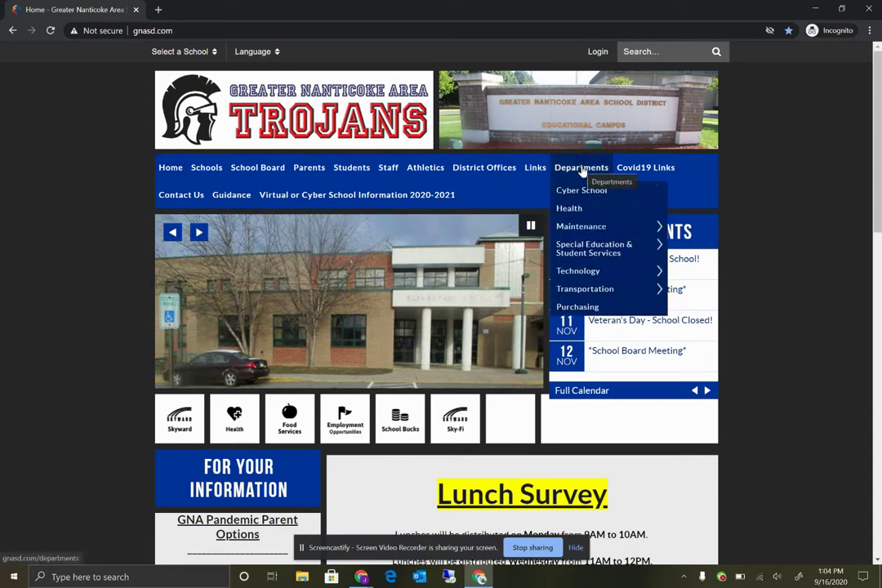
pyautogui.moveTo(605, 275)
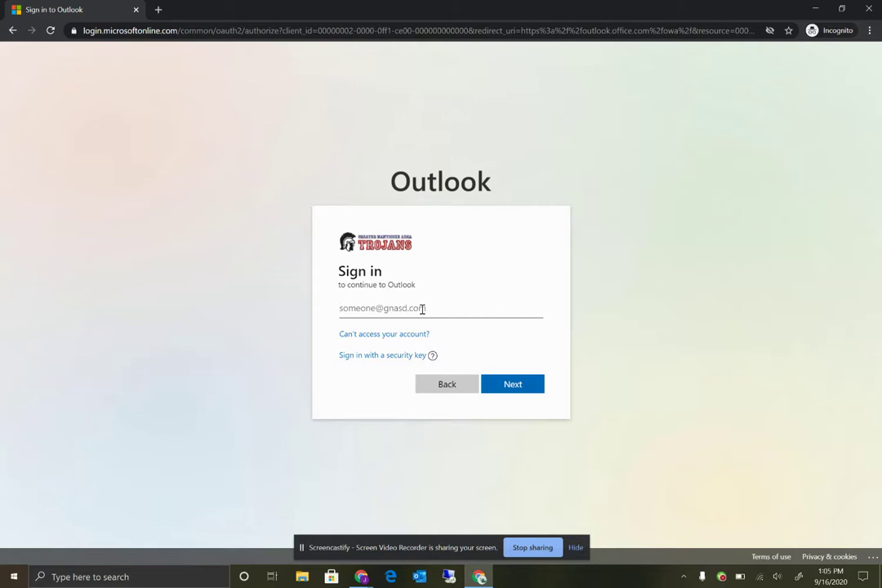
# Step: Enter the student's gnasd.com school e-mail address and continue to the password page
pyautogui.click(527, 385)
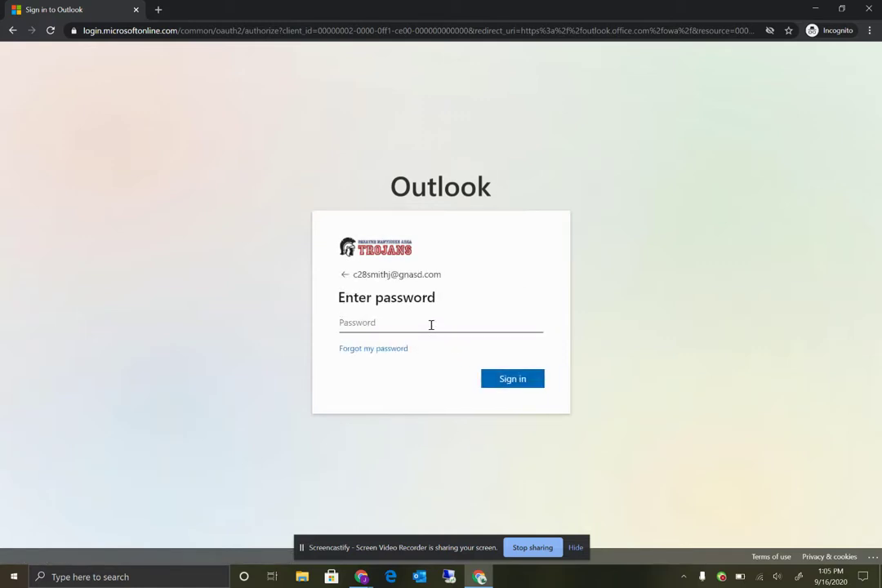
# Step: Sign in with the account's current password, reaching the Update your password form
pyautogui.write('•••••••••')
pyautogui.click(509, 380)
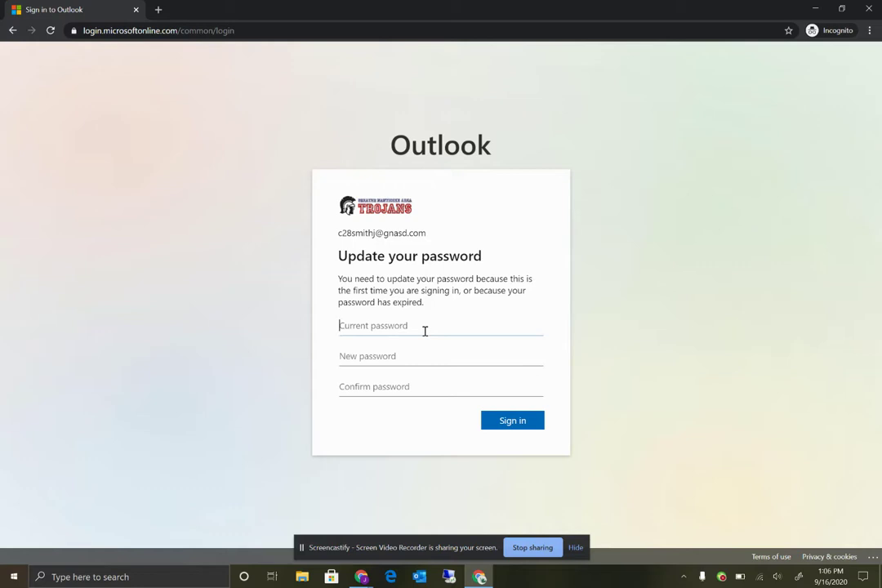
# Step: Enter the current password, type the new password twice, and submit the update
pyautogui.write('•••••••••')
pyautogui.press('Tab')
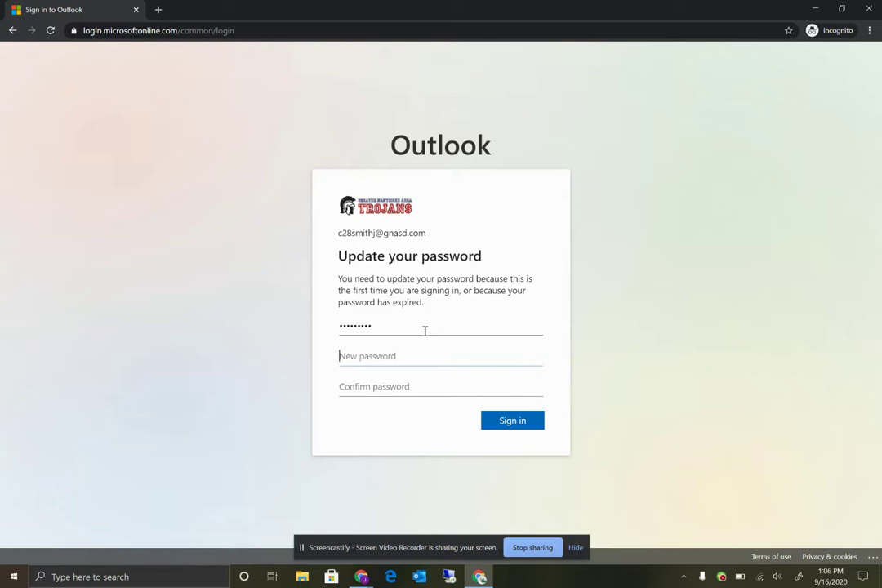
pyautogui.write('•••••••••••')
pyautogui.press('Tab')
pyautogui.write('•••')
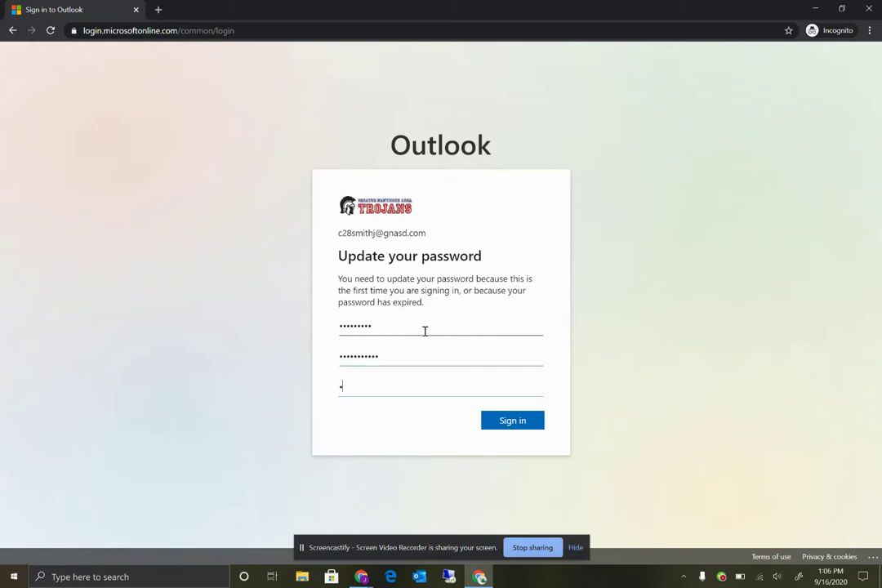
pyautogui.write('•••••••••')
pyautogui.click(519, 430)
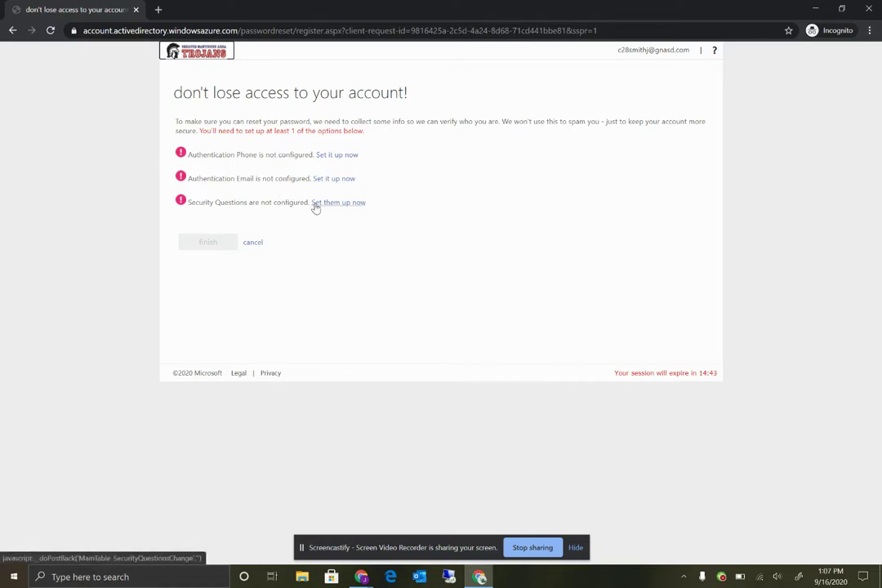
# Step: Open the Security Questions setup form via 'Set them up now', reopening it after going back once
pyautogui.click(339, 207)
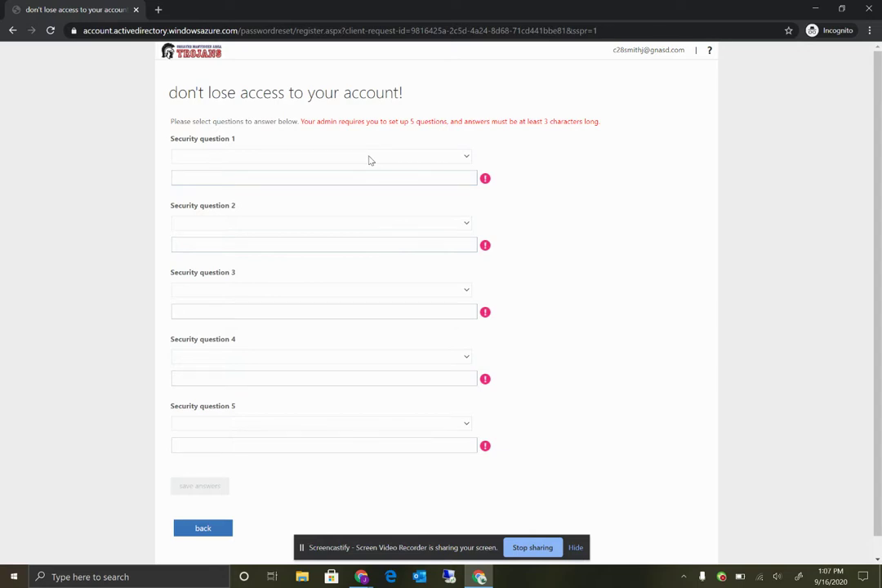
pyautogui.click(206, 527)
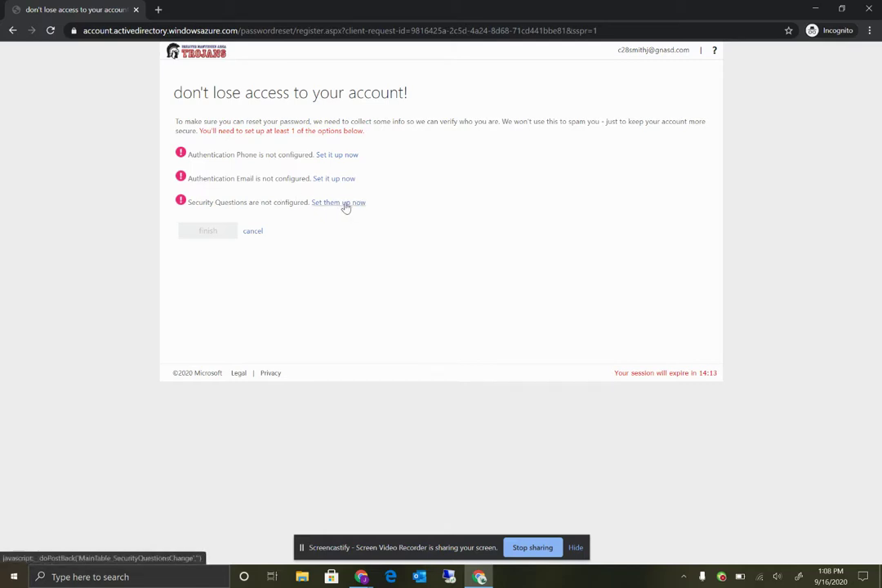
pyautogui.click(343, 206)
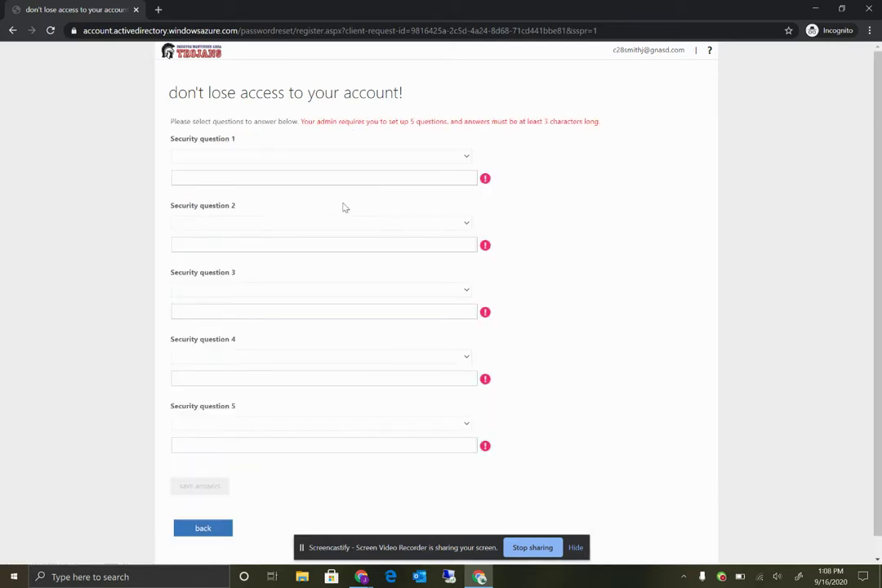
# Step: Choose favorite food and father's middle name as questions 1 and 2, typing each answer
pyautogui.click(330, 161)
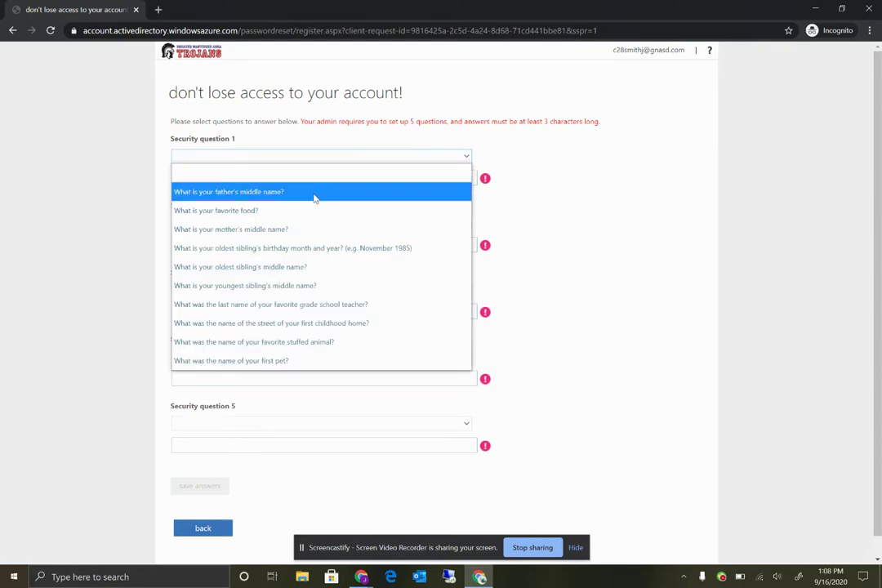
pyautogui.click(286, 211)
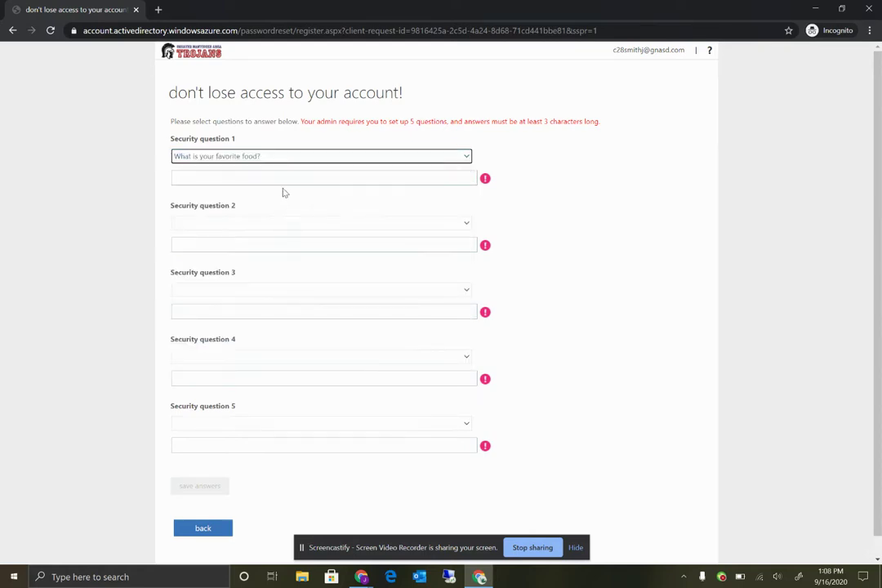
pyautogui.click(300, 180)
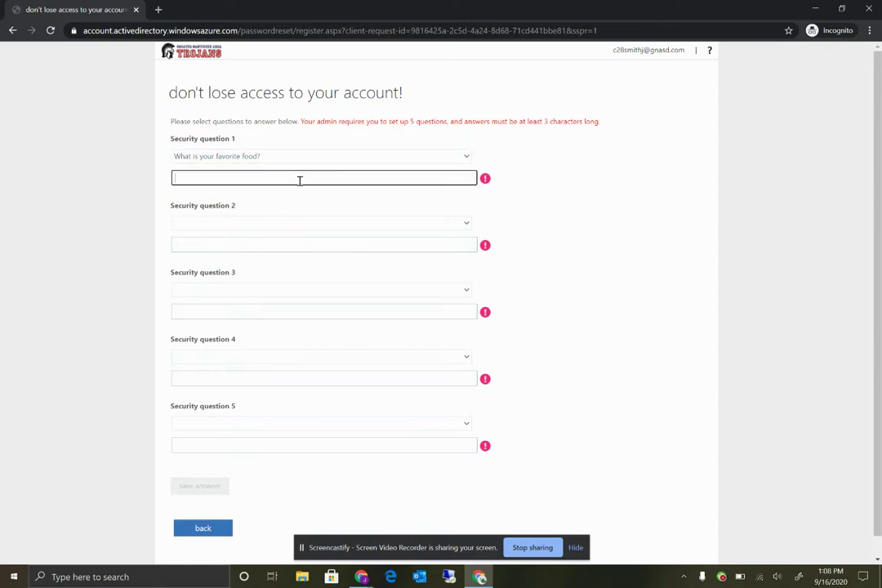
pyautogui.click(301, 223)
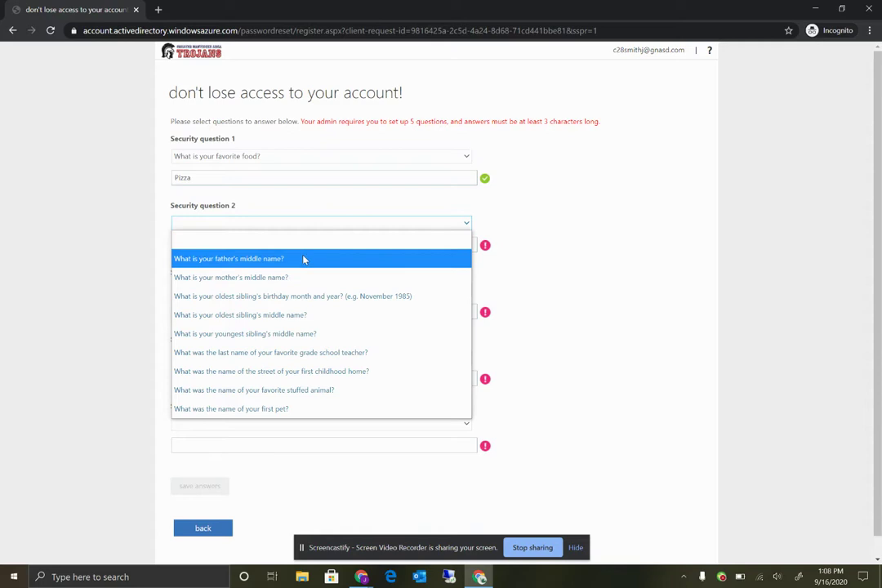
pyautogui.click(306, 258)
pyautogui.click(311, 243)
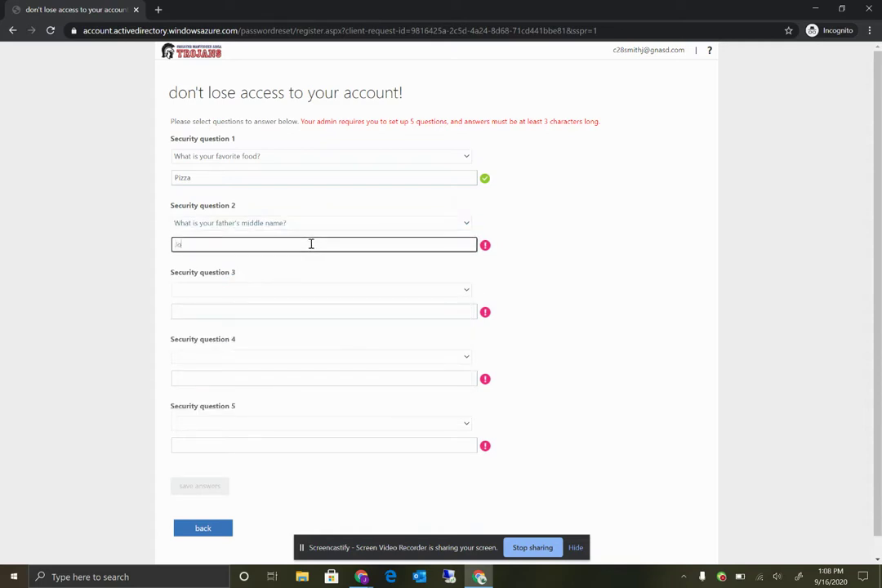
# Step: Make mother's middle name and youngest sibling's middle name questions 3 and 4, with answers
pyautogui.click(361, 289)
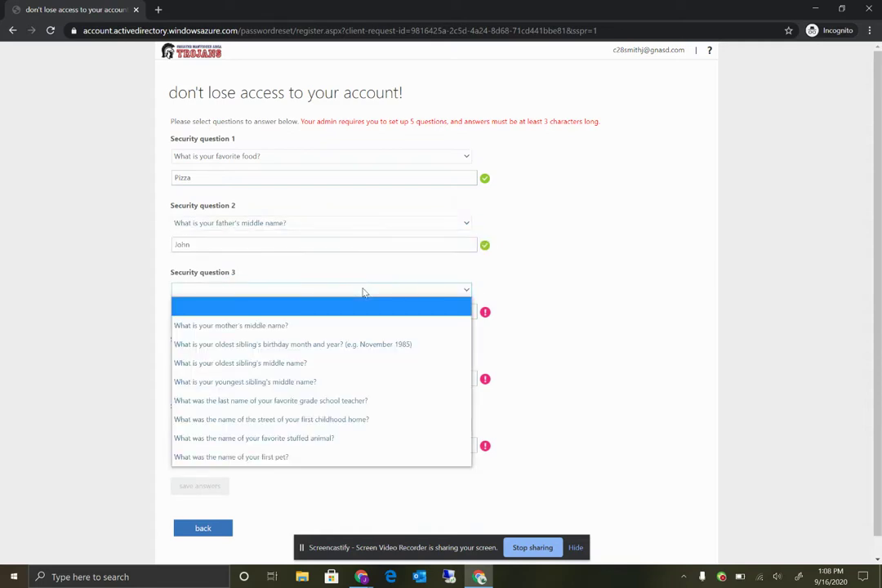
pyautogui.click(331, 326)
pyautogui.click(331, 314)
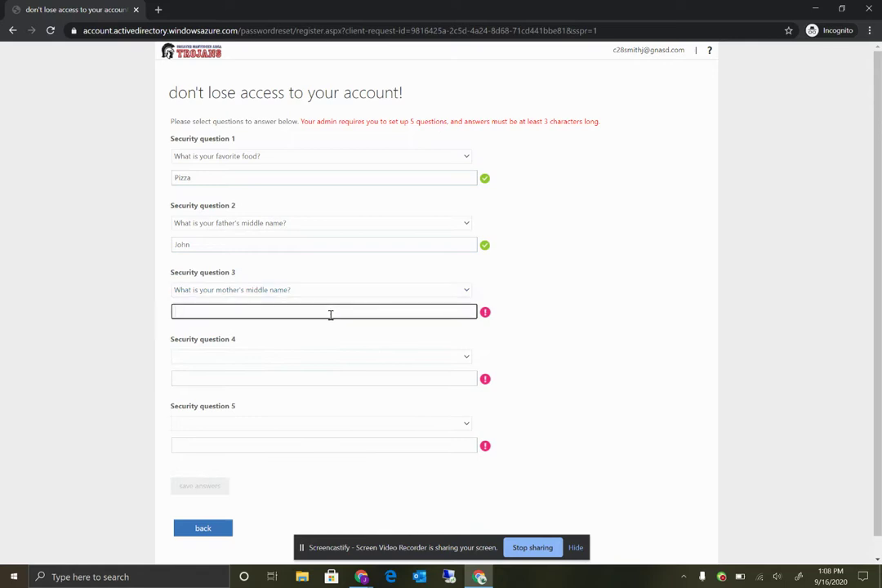
pyautogui.click(345, 358)
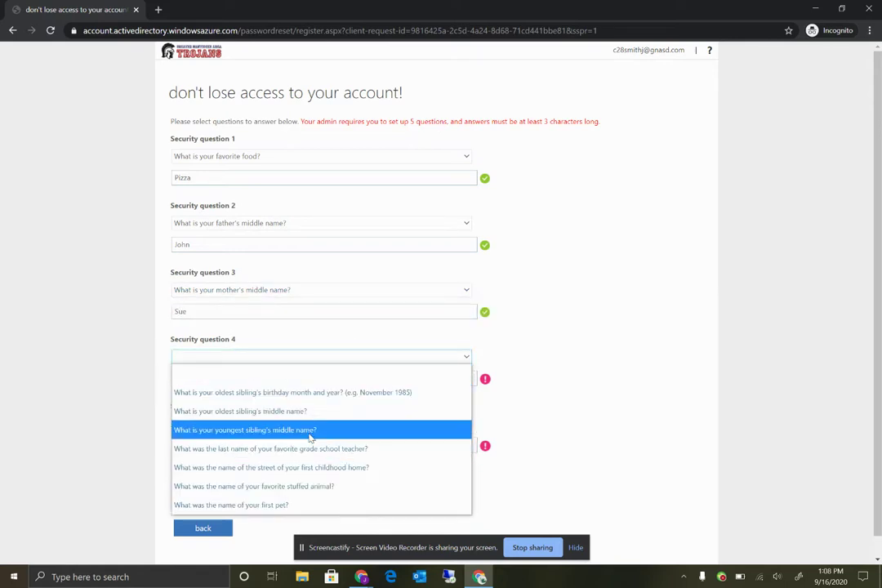
pyautogui.click(311, 431)
pyautogui.click(318, 378)
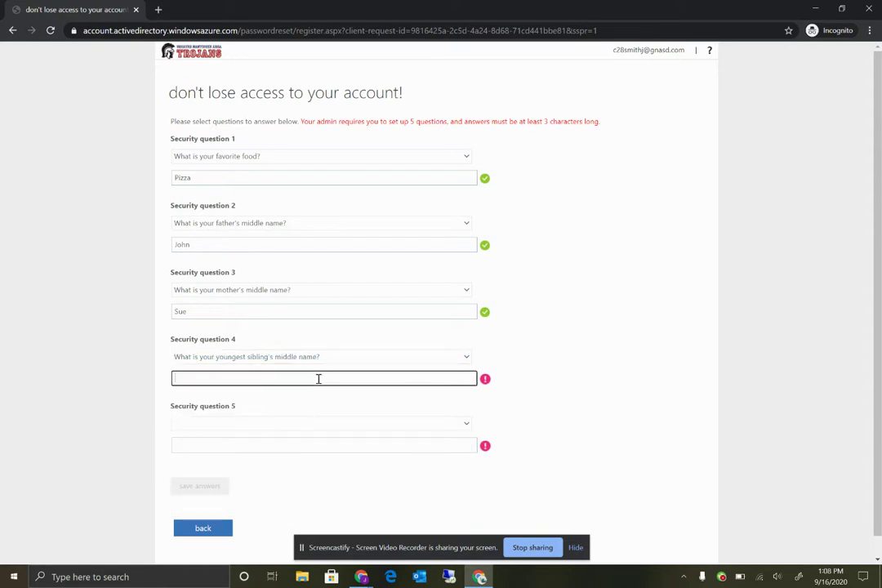
# Step: Set childhood home street as question 5, answer it, and save all five answers
pyautogui.click(333, 424)
pyautogui.scroll(-1, 333, 426)
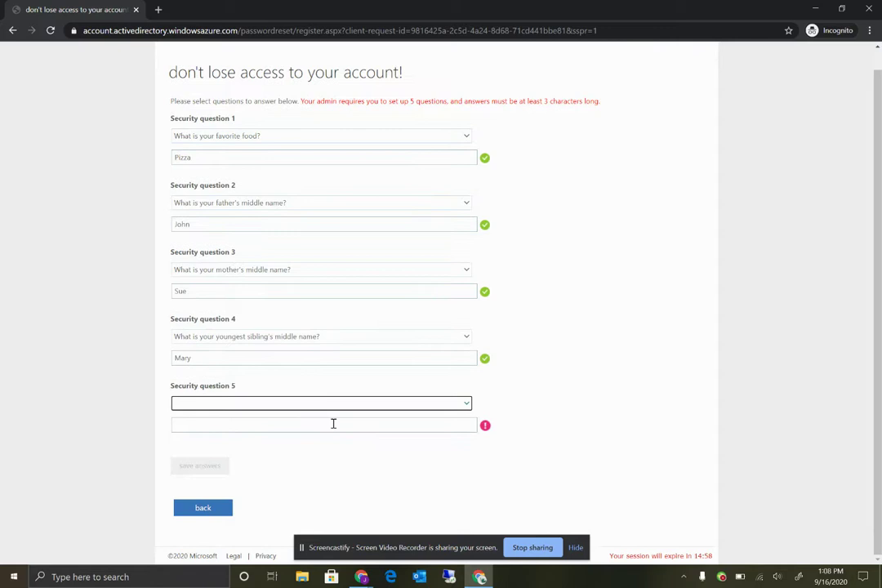
pyautogui.click(346, 405)
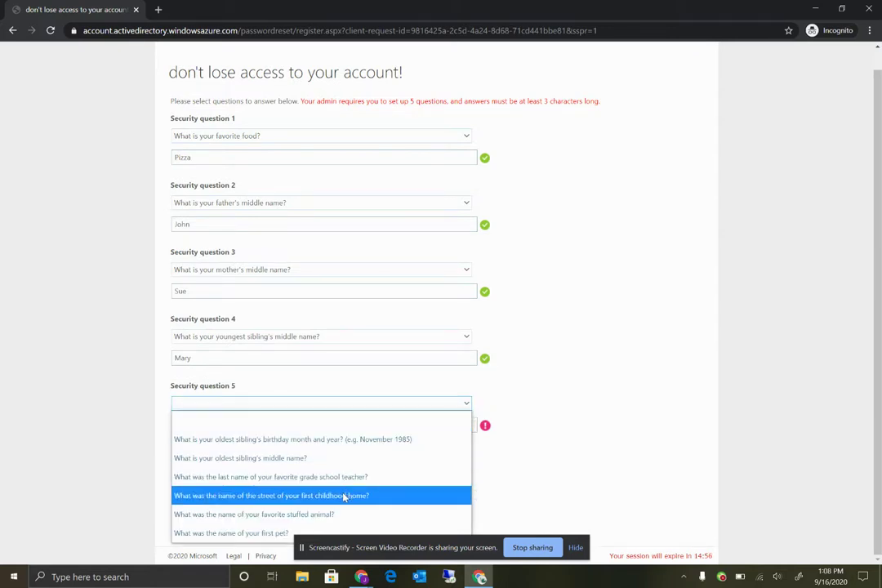
pyautogui.click(345, 495)
pyautogui.click(342, 422)
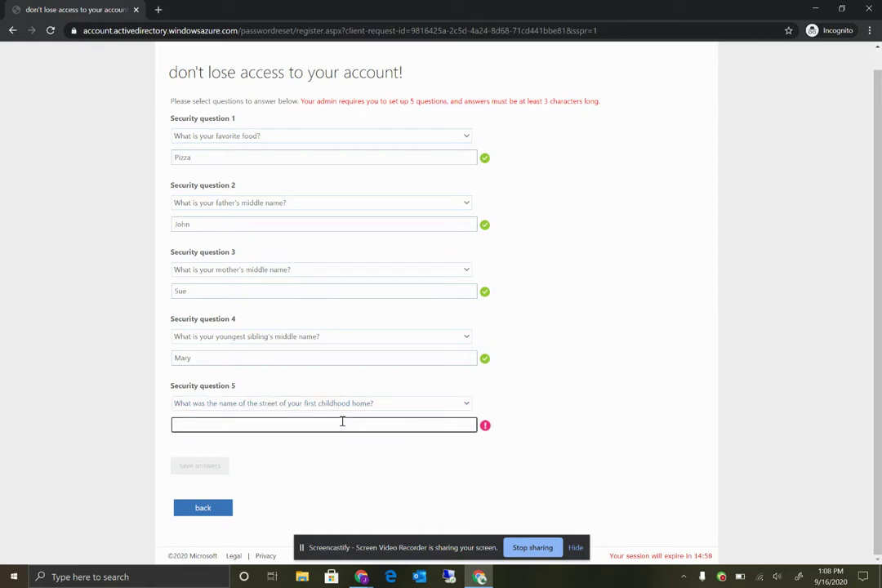
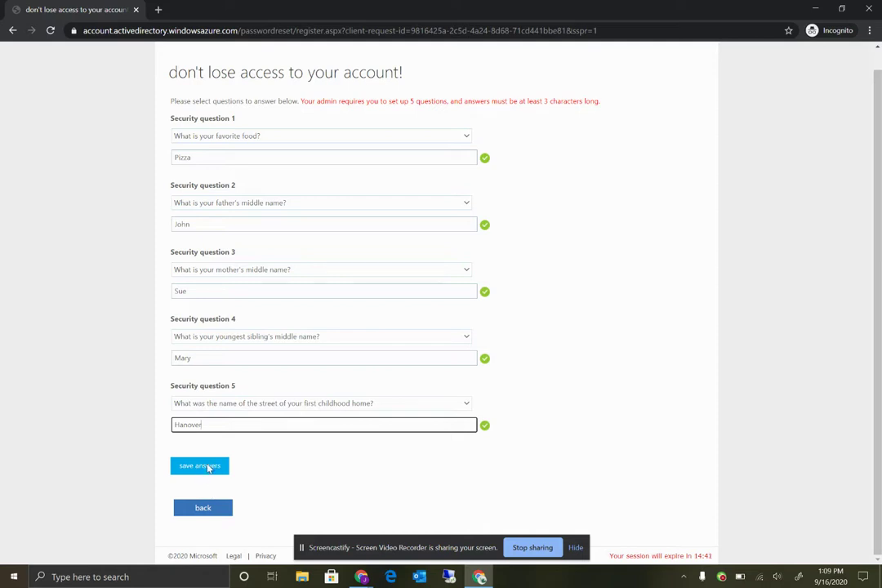
pyautogui.click(208, 467)
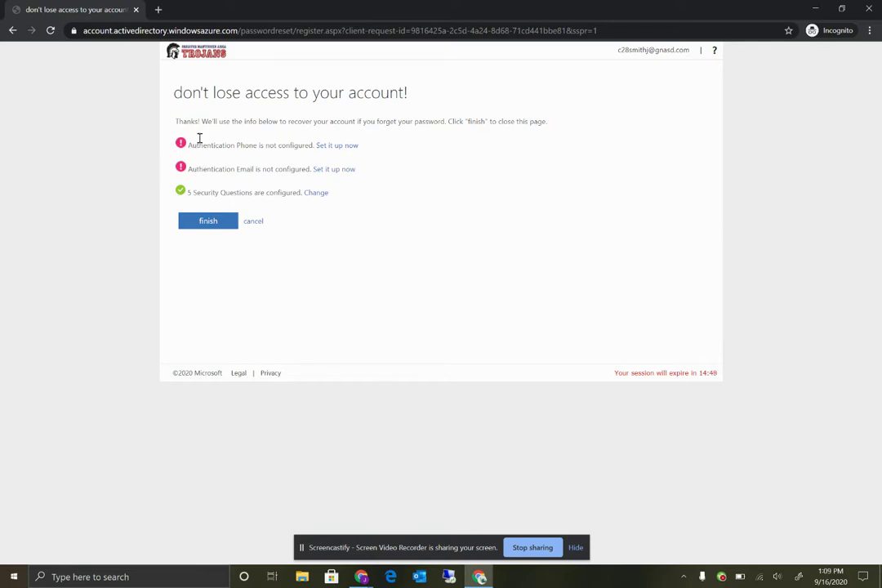
# Step: Finish the password reset registration so the Outlook Inbox loads
pyautogui.click(200, 223)
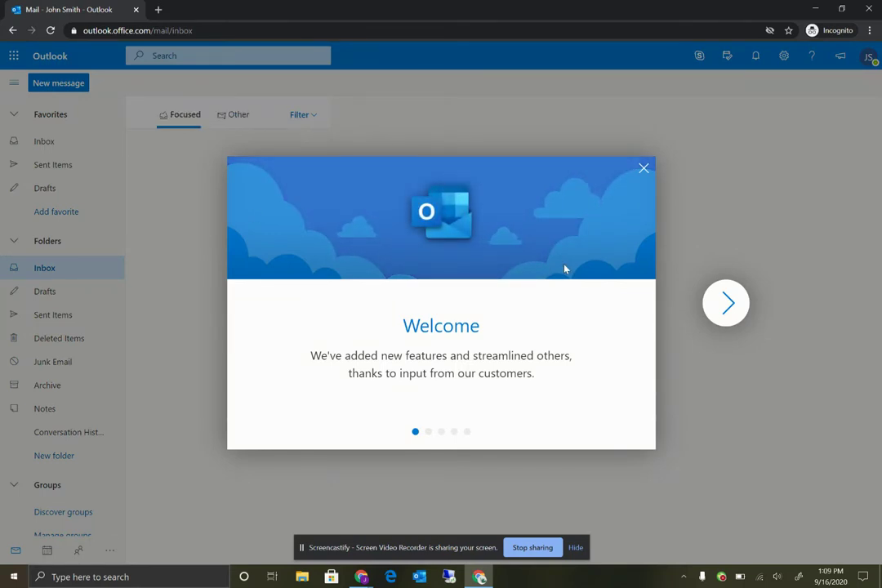
# Step: Advance the Welcome carousel four slides to the final 'Enjoy the new Outlook' slide
pyautogui.click(727, 302)
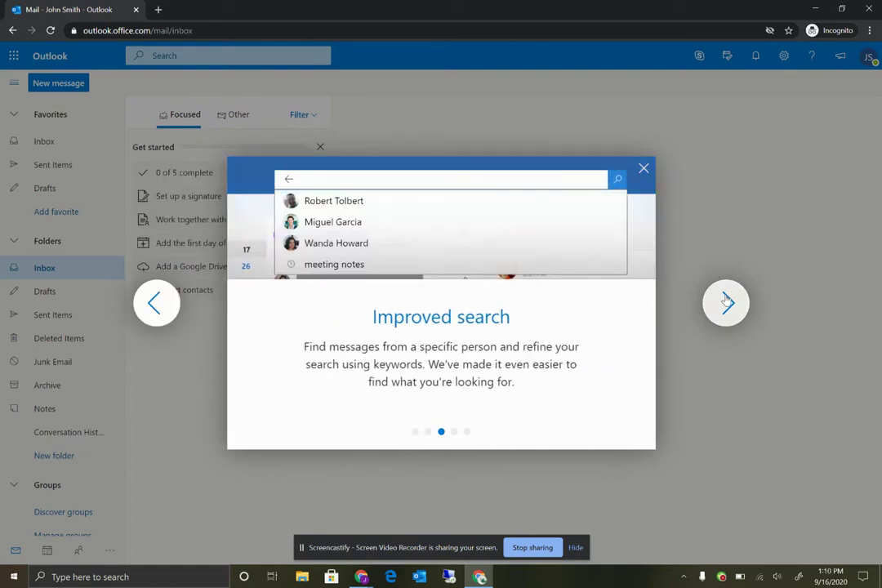
pyautogui.click(726, 302)
pyautogui.click(727, 302)
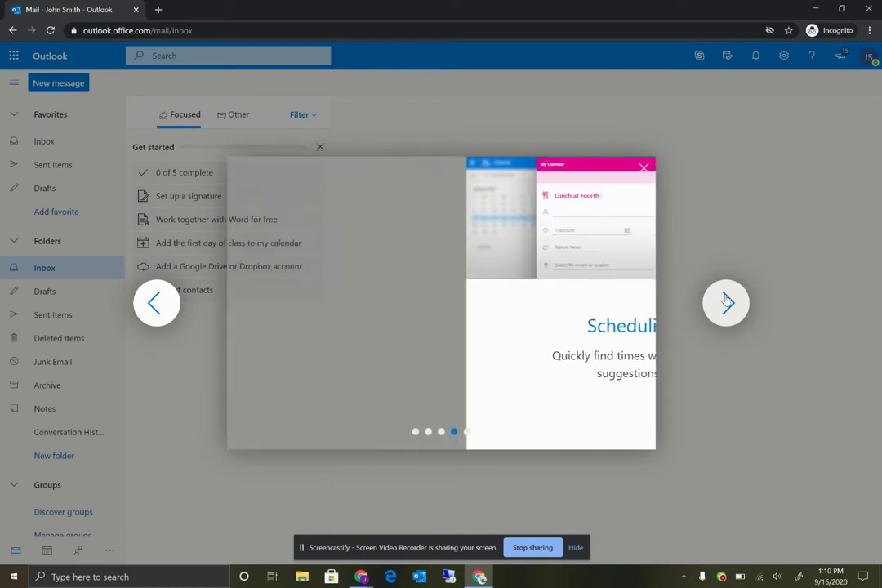
pyautogui.click(727, 303)
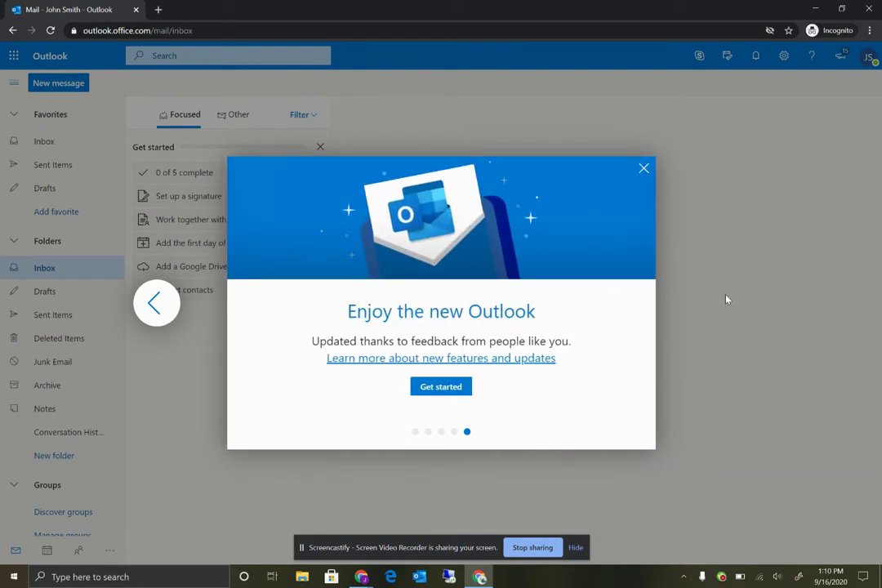
# Step: Close the Welcome dialog with 'Get started' to reveal the Inbox and its checklist
pyautogui.click(456, 387)
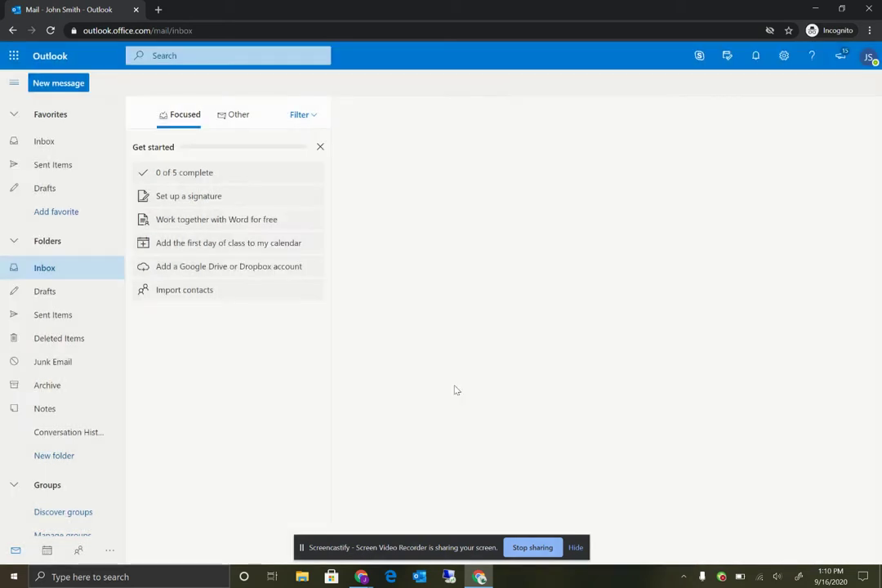